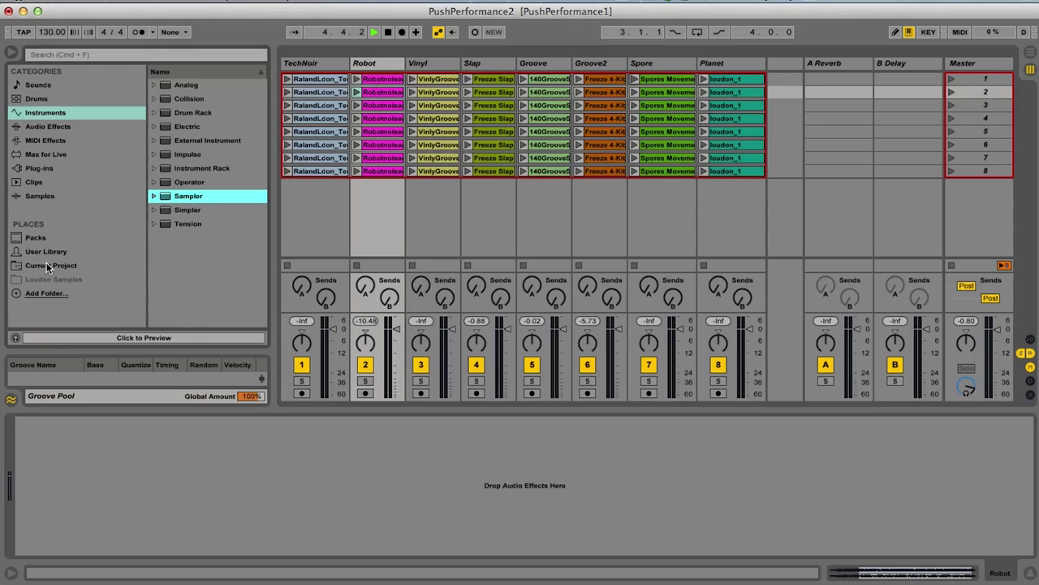
# Step: Drag 140GrooveSpace.alc from Current Project into the session as a new audio track
pyautogui.click(49, 266)
pyautogui.moveTo(166, 102); pyautogui.dragTo(785, 80)
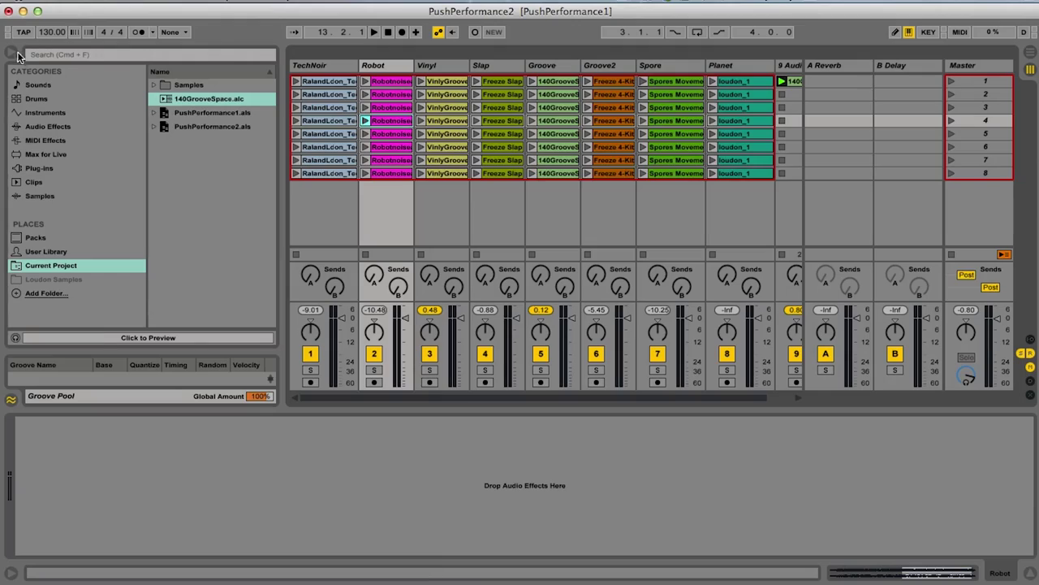
# Step: Hide Live's browser so the session view shows the new 9 Audio track
pyautogui.click(15, 54)
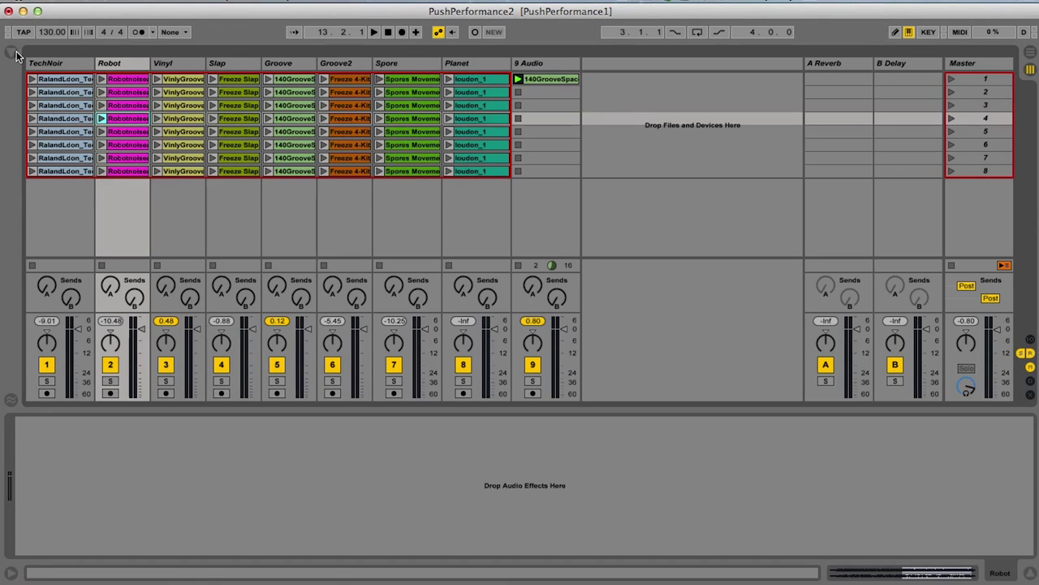
# Step: Create a new MIDI track with Sampler from the Instruments browser
pyautogui.click(13, 53)
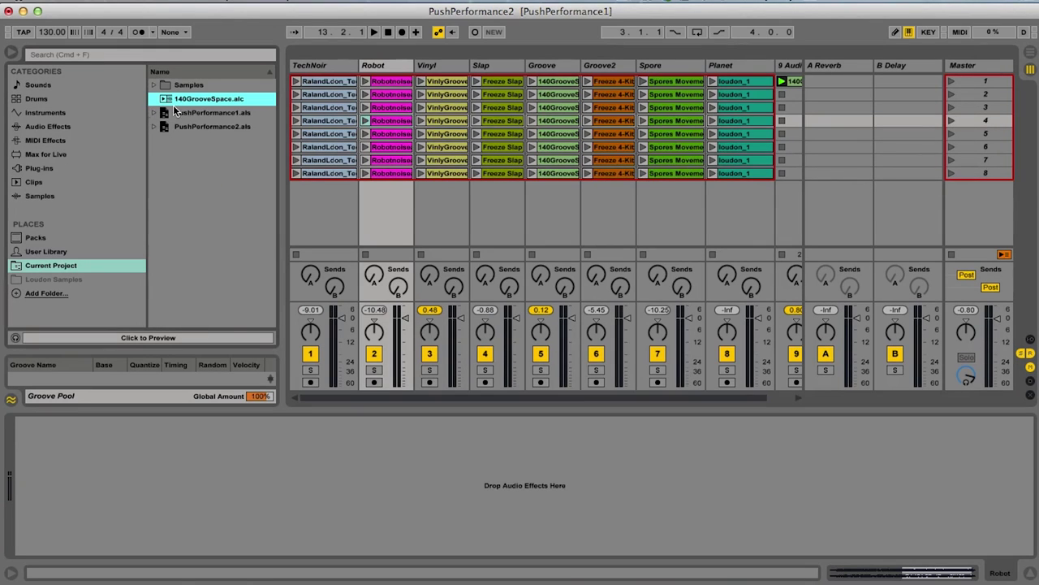
pyautogui.click(34, 113)
pyautogui.moveTo(161, 196); pyautogui.dragTo(193, 207)
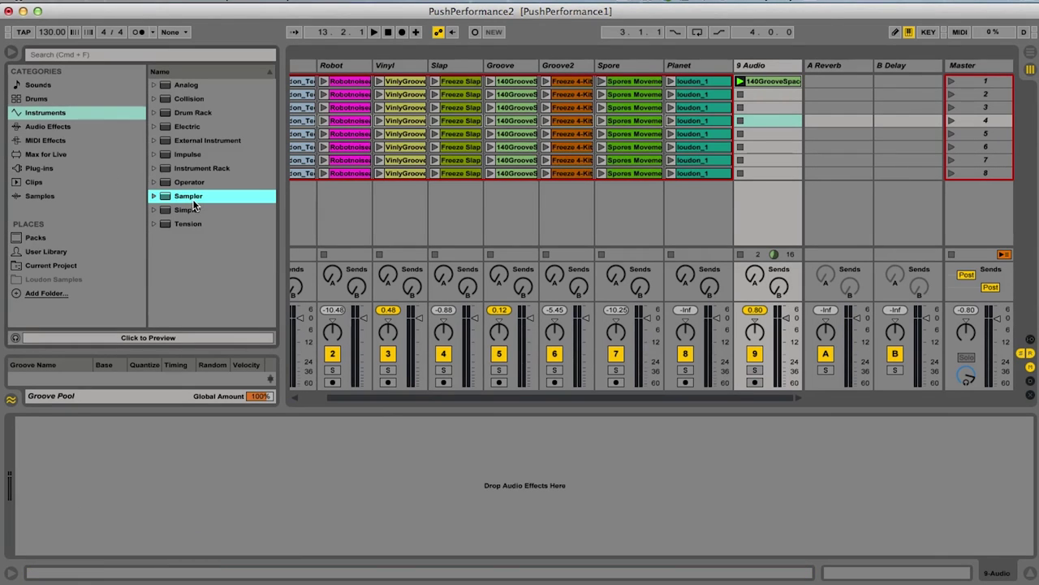
pyautogui.doubleClick(191, 196)
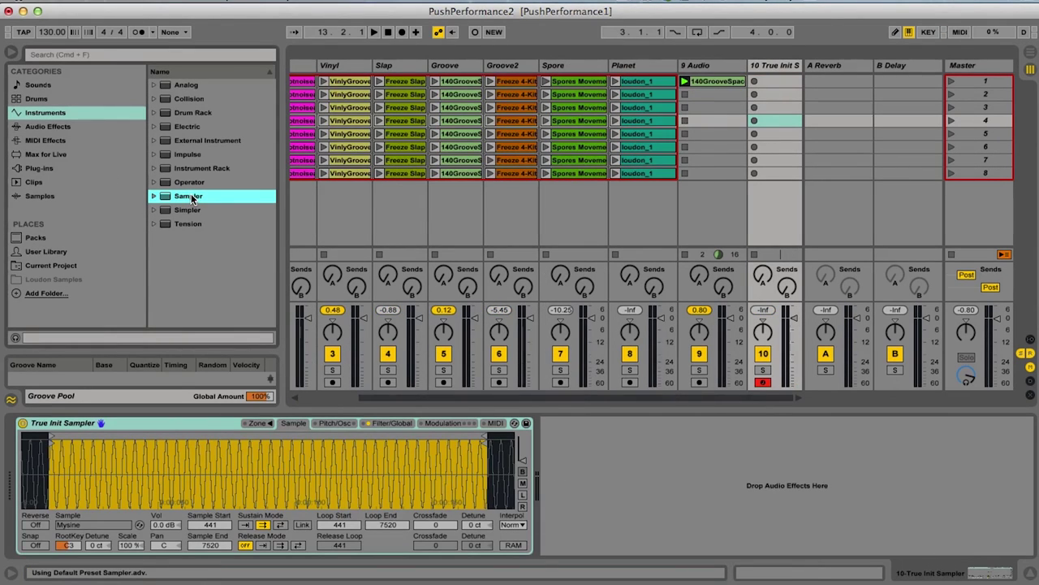
# Step: Load every session clip from TechNoir through Planet into the Sampler and select all samples
pyautogui.click(13, 52)
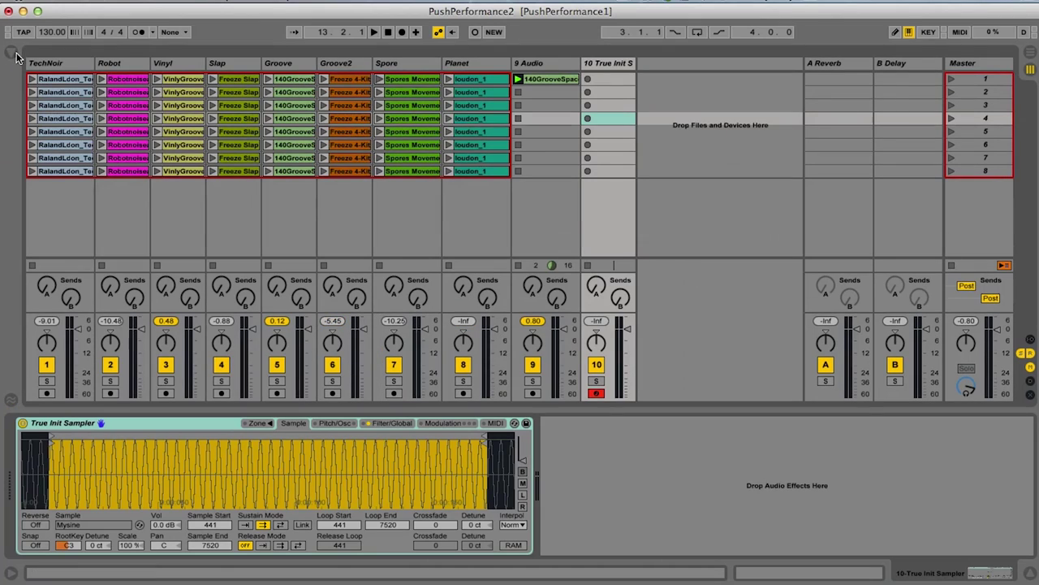
pyautogui.click(55, 81)
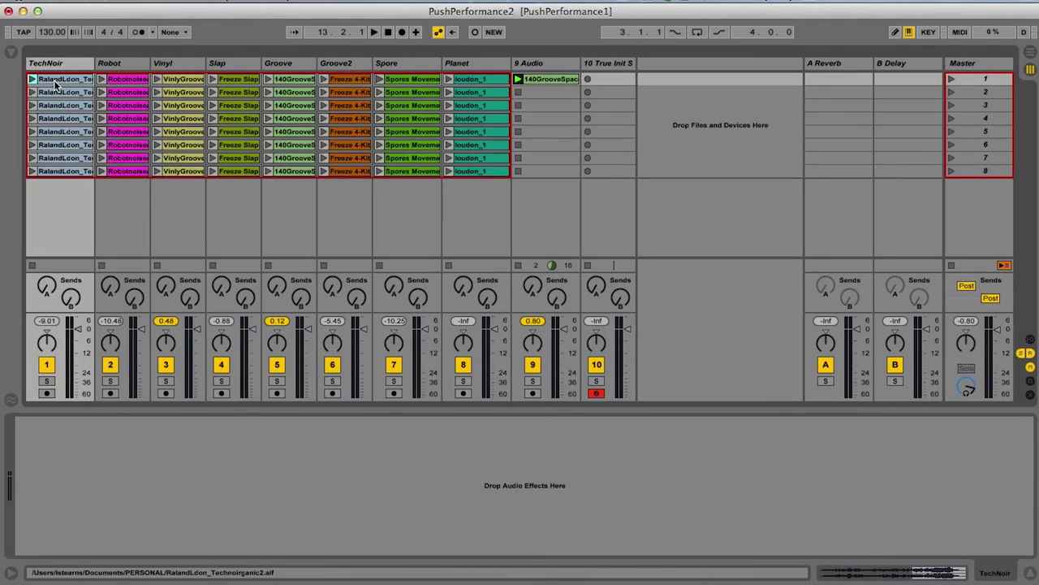
pyautogui.keyDown('shift'); pyautogui.click(467, 172); pyautogui.keyUp('shift')
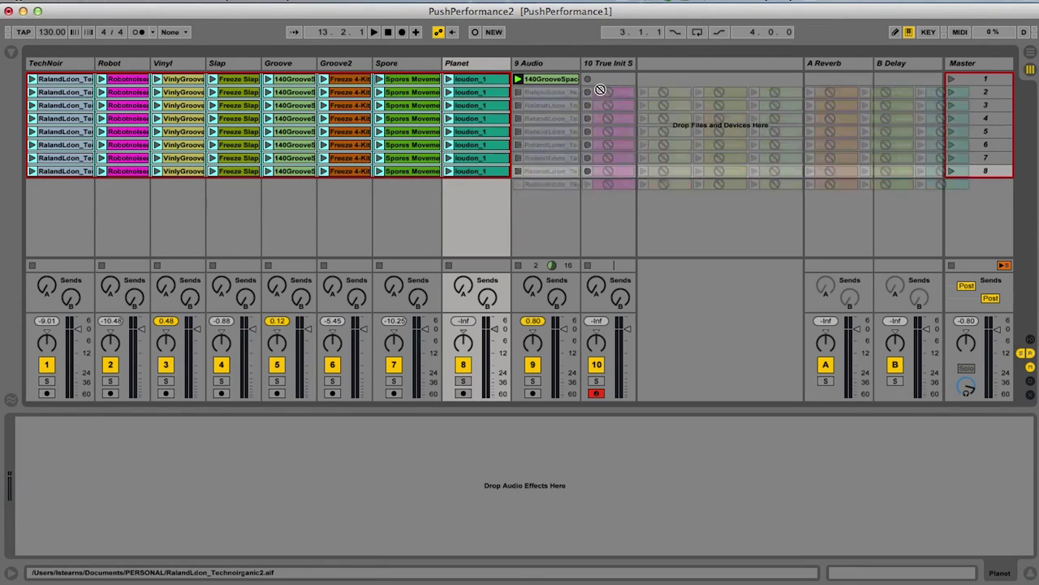
pyautogui.click(599, 65)
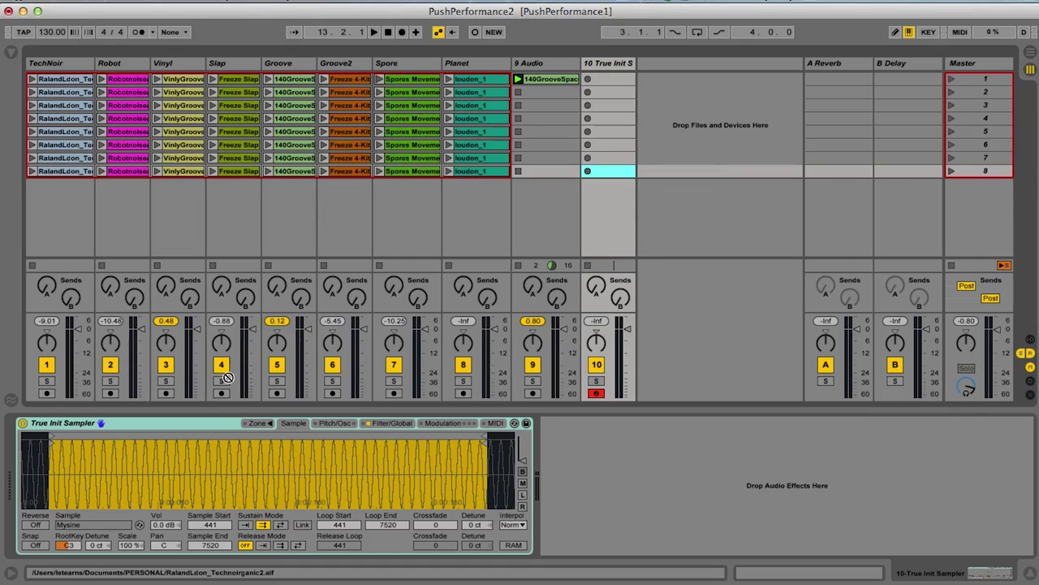
pyautogui.press('super+a')
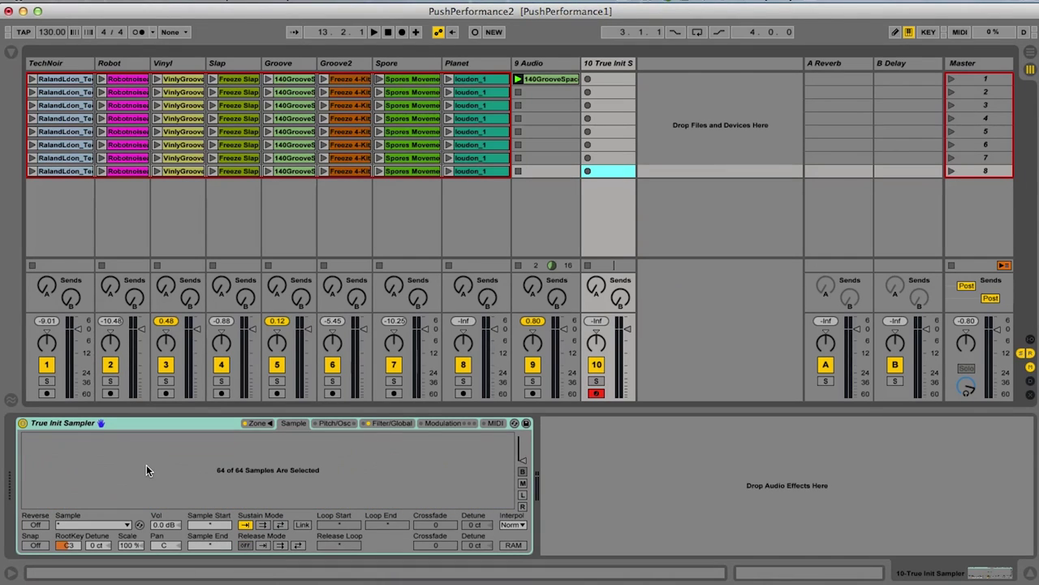
# Step: In the Sampler's Zone editor, shorten all 64 key zones to end at D3 instead of C8
pyautogui.click(265, 425)
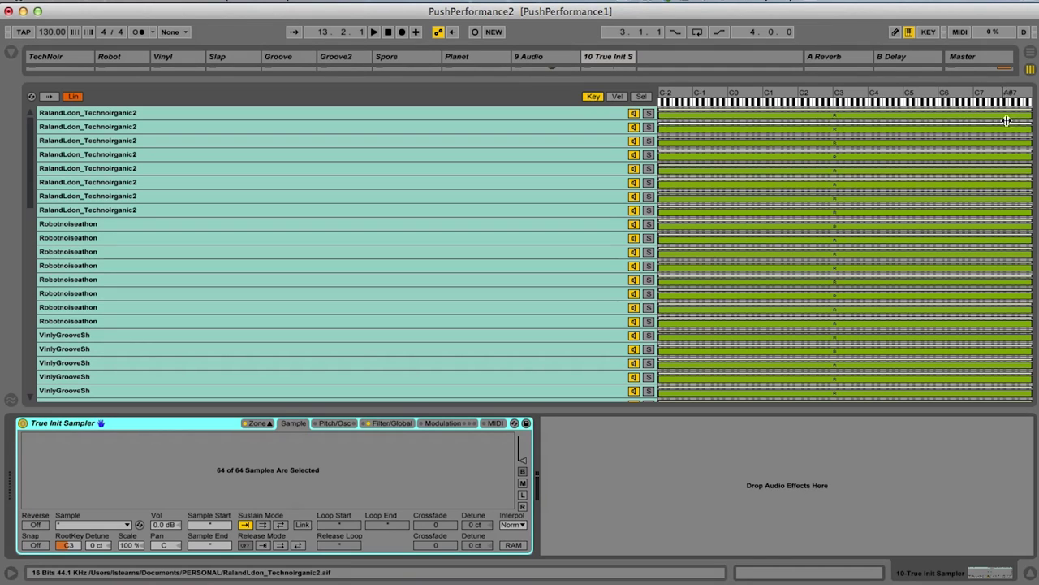
pyautogui.moveTo(1028, 118); pyautogui.dragTo(842, 128)
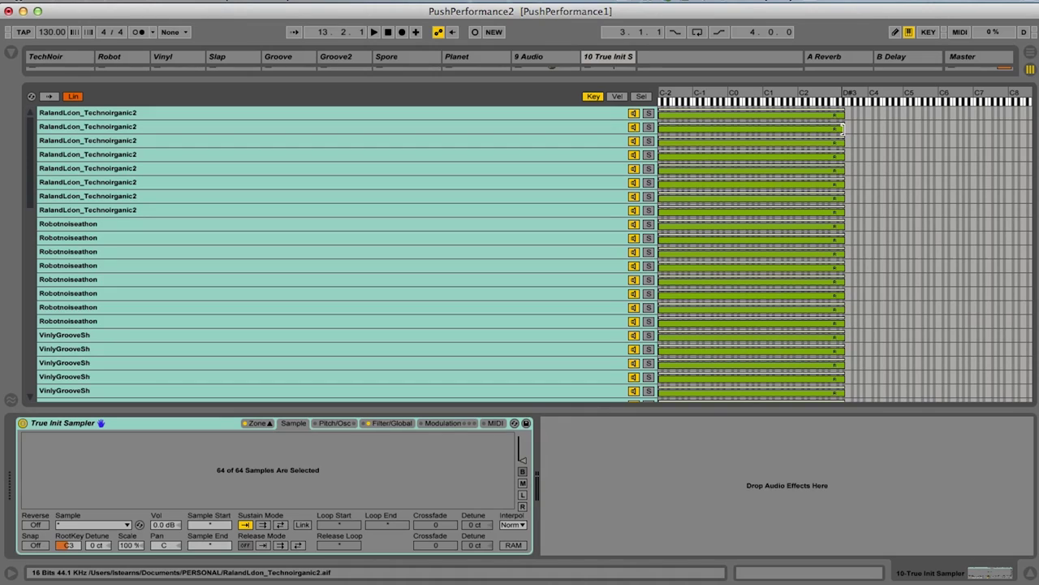
# Step: Distribute the 64 key zones equally, one key each from C-2, then collapse the zone editor
pyautogui.rightClick(786, 115)
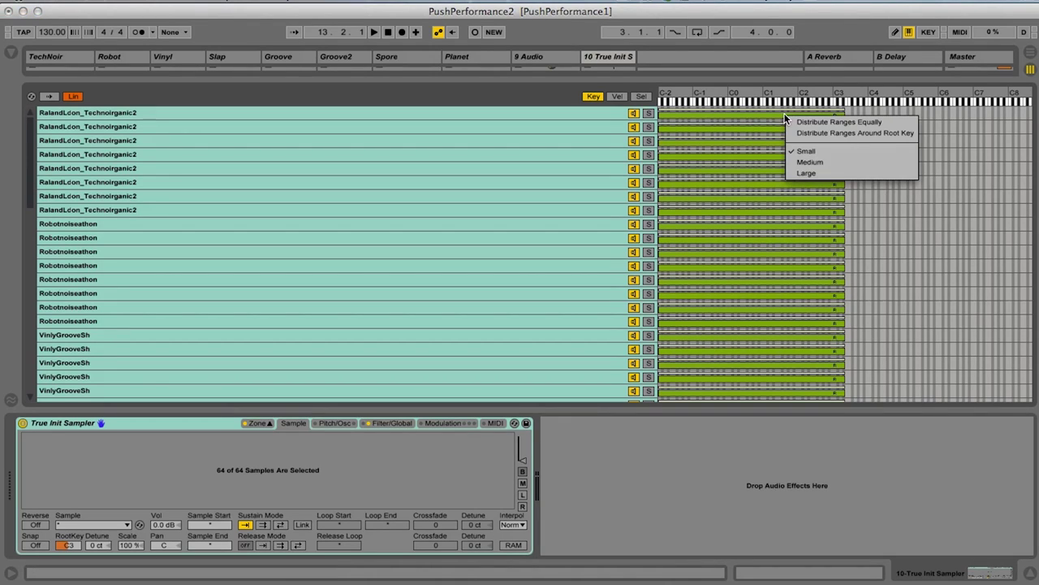
pyautogui.click(835, 122)
pyautogui.scroll(-10, 835, 122)
pyautogui.scroll(-15, 835, 122)
pyautogui.scroll(-8, 835, 122)
pyautogui.scroll(20, 835, 121)
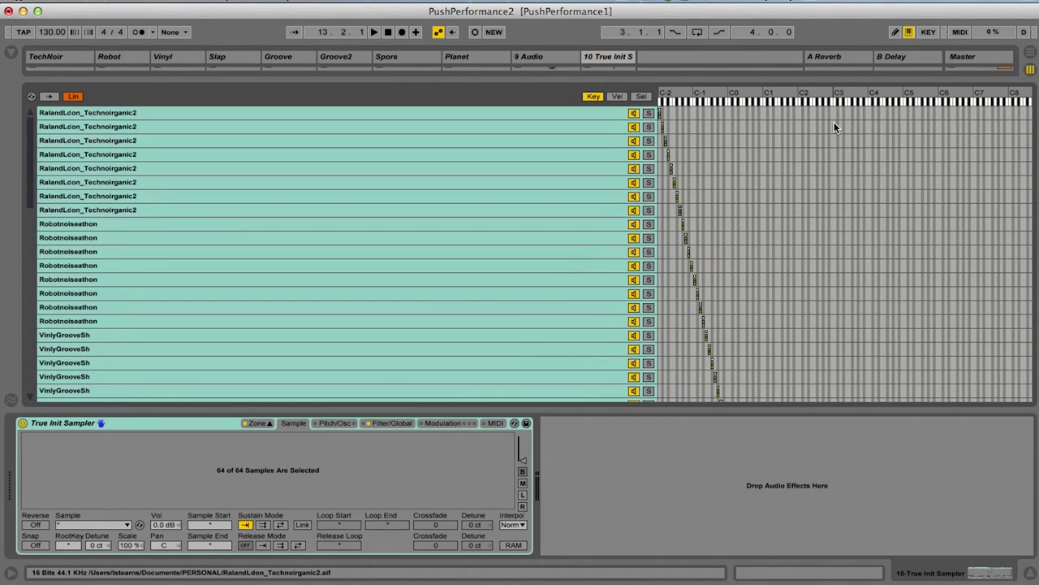
pyautogui.moveTo(752, 81); pyautogui.dragTo(750, 423)
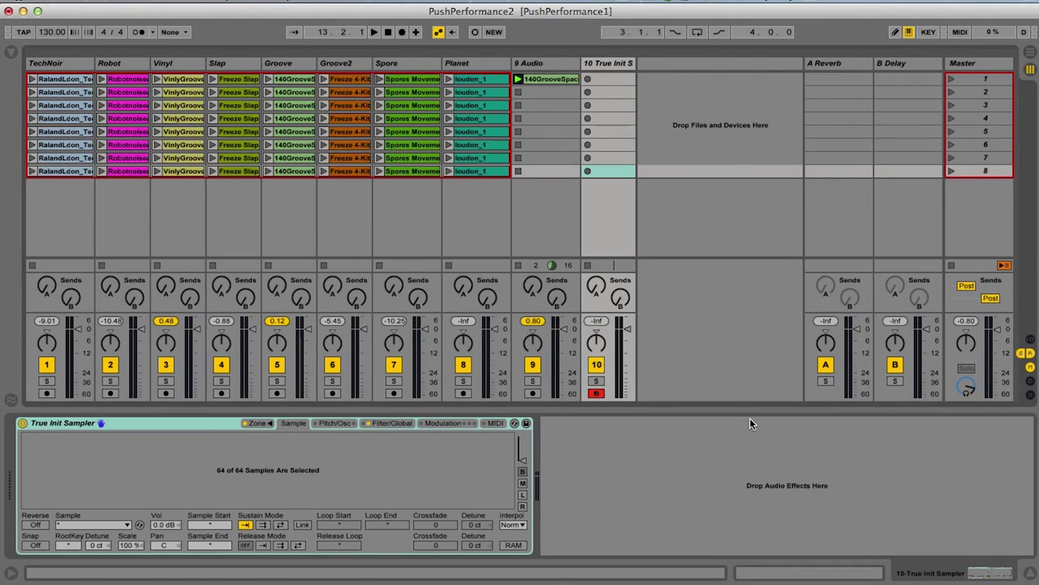
# Step: Rename track 10 to 'Performance' using Cmd+R
pyautogui.press('super+r')
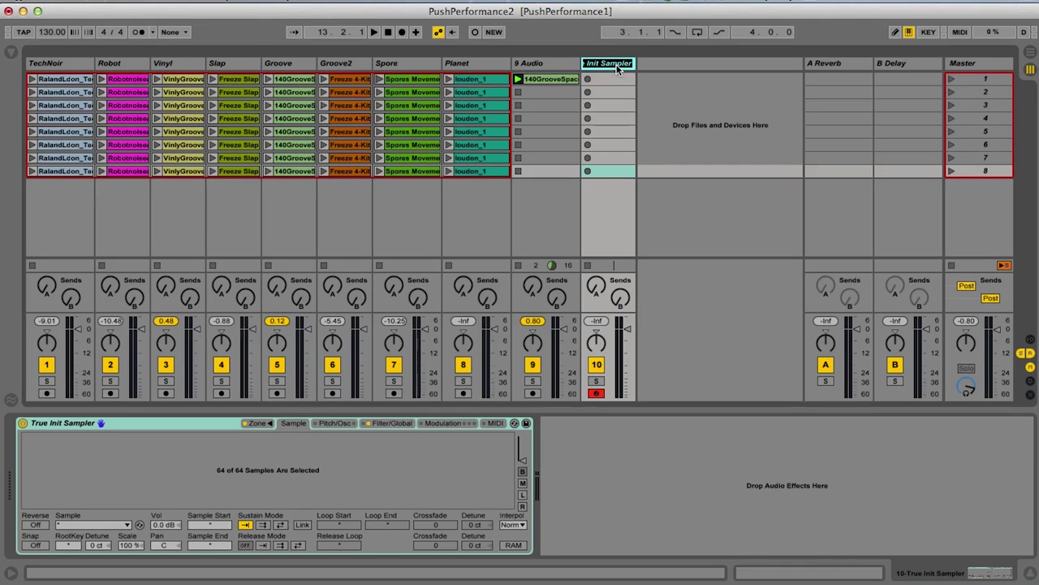
pyautogui.write('Performance')
pyautogui.press('Return')
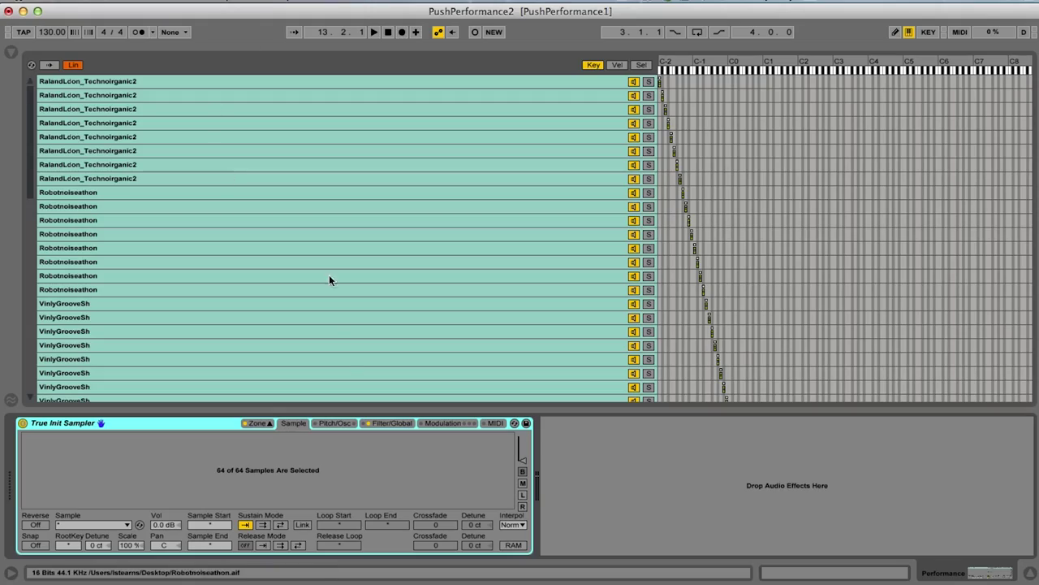
# Step: On the Sampler's Filter/Global page, raise Volume above -12 dB and switch the filter off
pyautogui.click(393, 423)
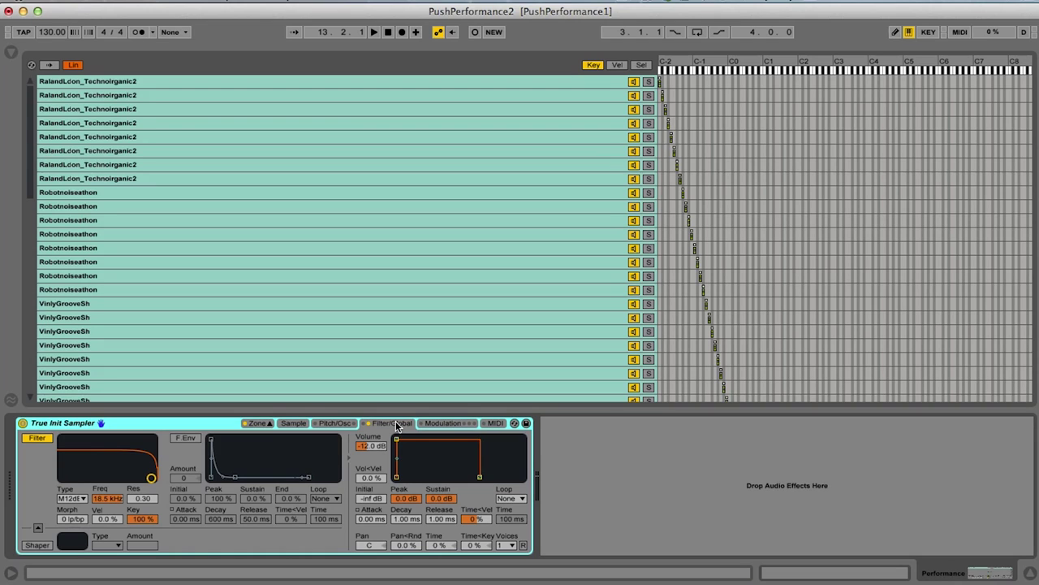
pyautogui.moveTo(371, 445); pyautogui.dragTo(371, 441)
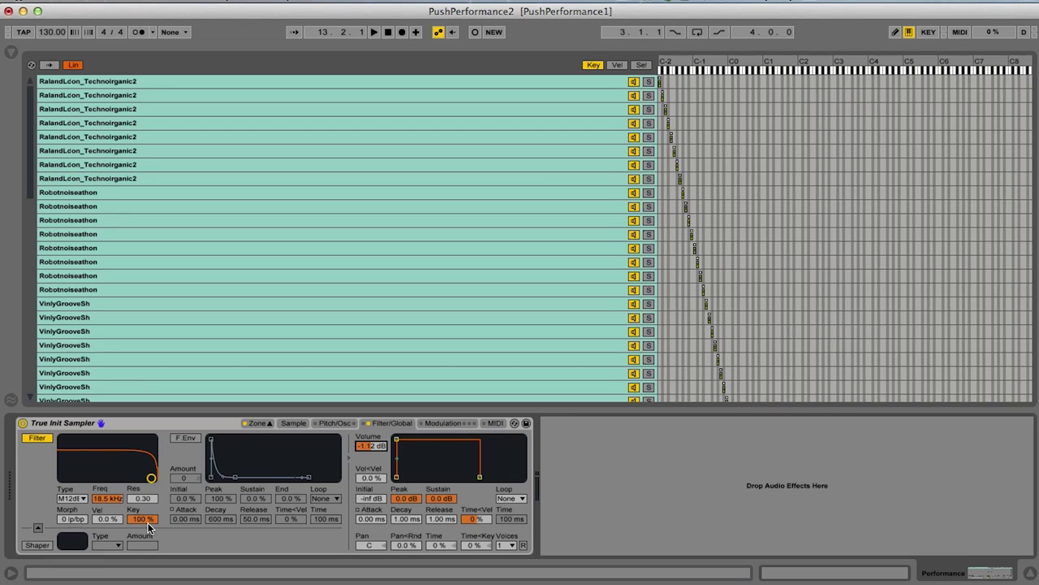
pyautogui.click(39, 440)
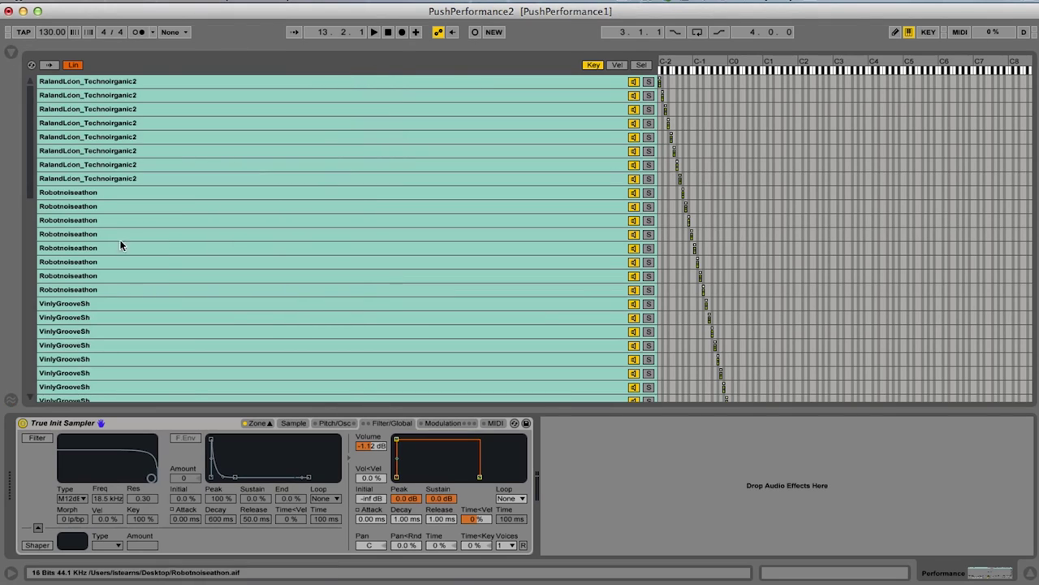
# Step: Close the zone editor, launch the 140GrooveSpace clip on 9 Audio, and select the Performance track
pyautogui.click(258, 423)
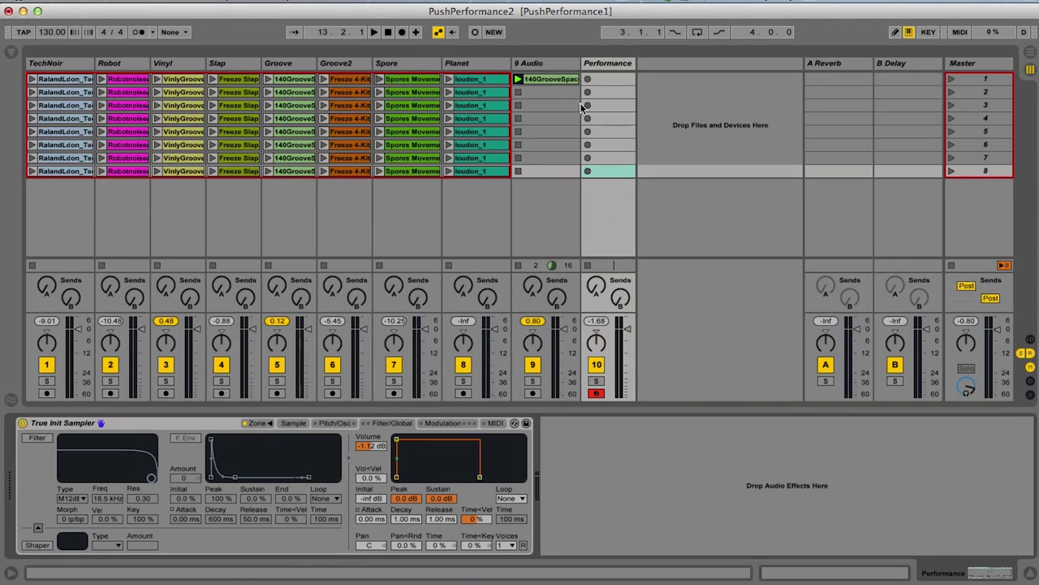
pyautogui.click(520, 78)
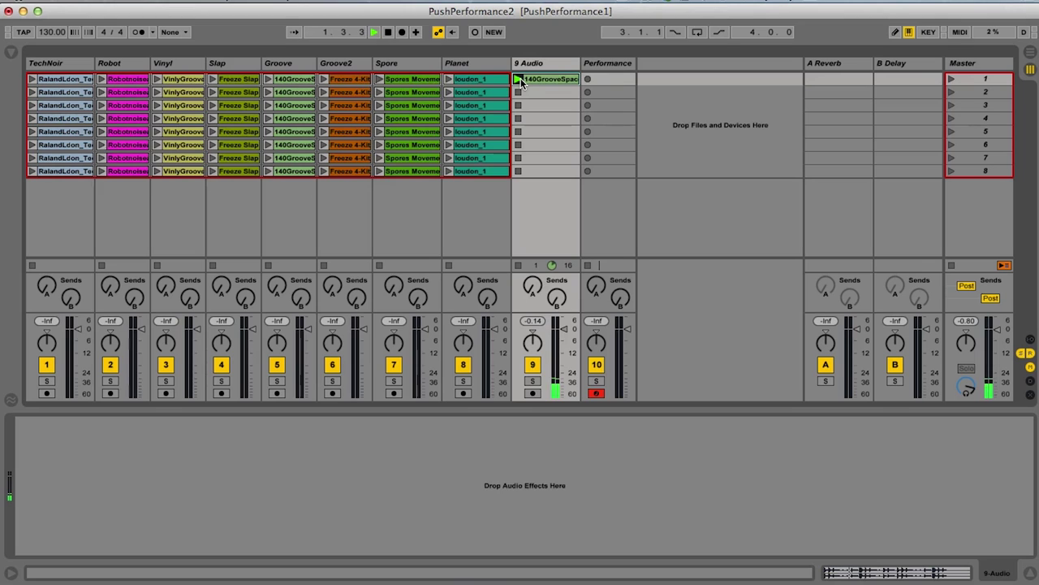
pyautogui.press('Right')
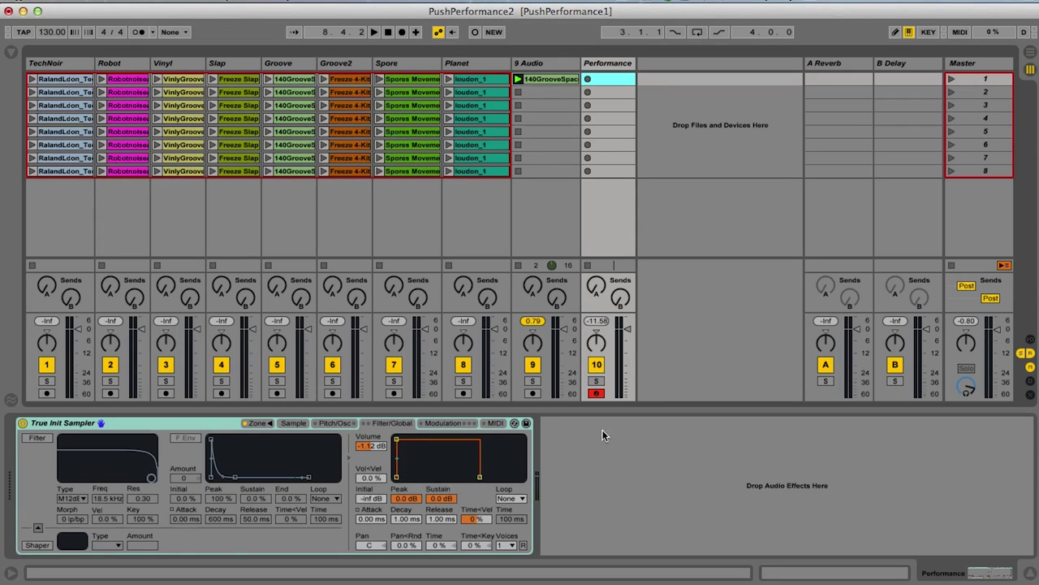
# Step: Set the Performance Sampler's Voices to 8
pyautogui.click(513, 544)
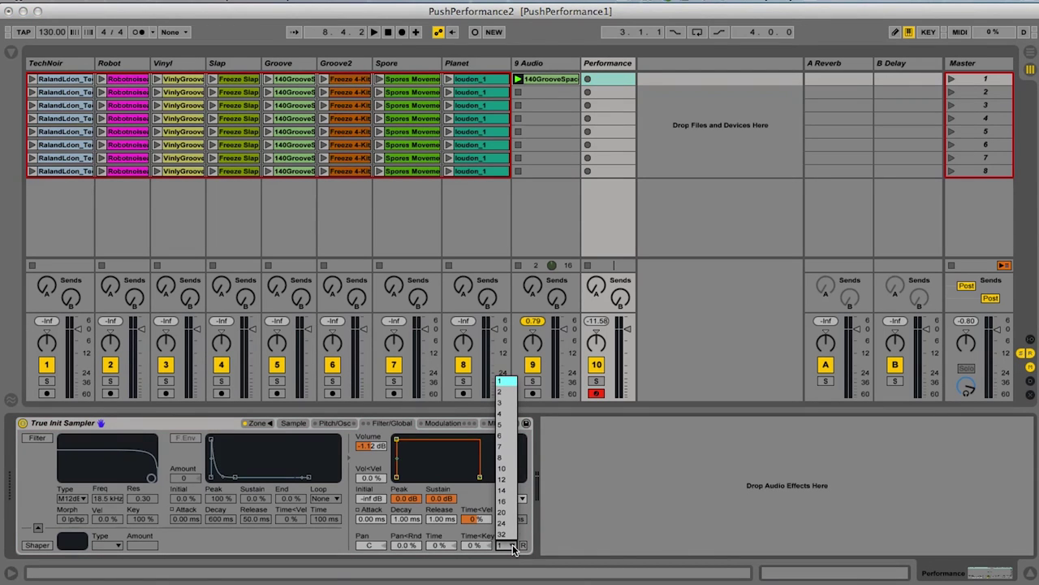
pyautogui.click(505, 457)
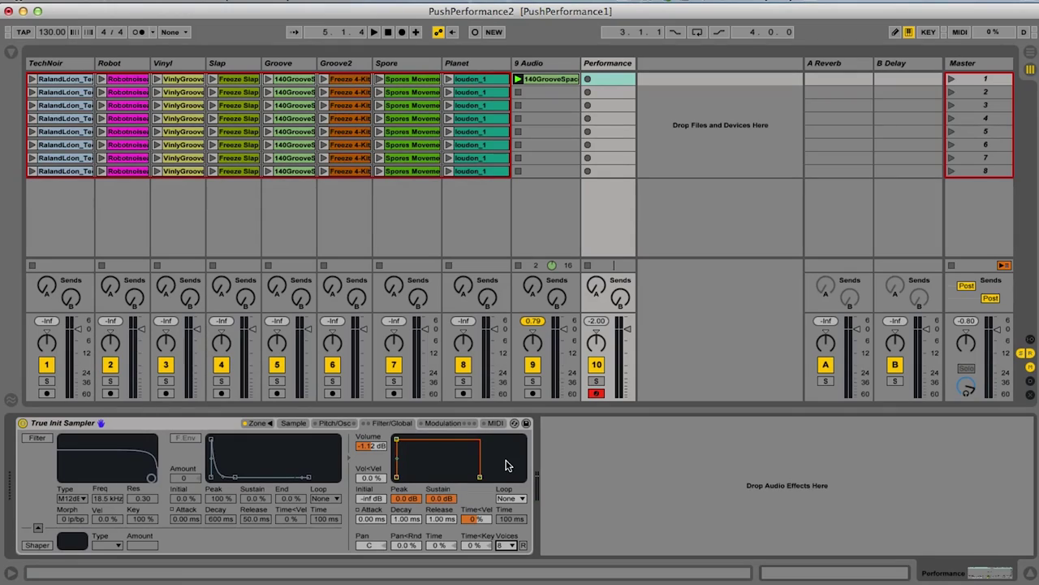
# Step: On the Sampler's MIDI modulation page, raise Pitch Bend Range from +2 to +18 st
pyautogui.click(460, 426)
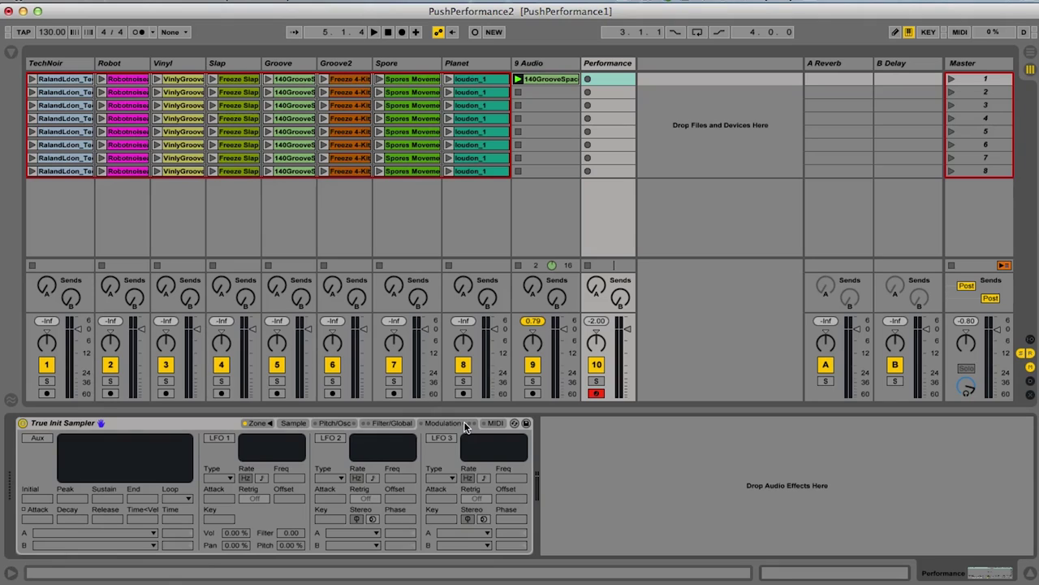
pyautogui.click(495, 423)
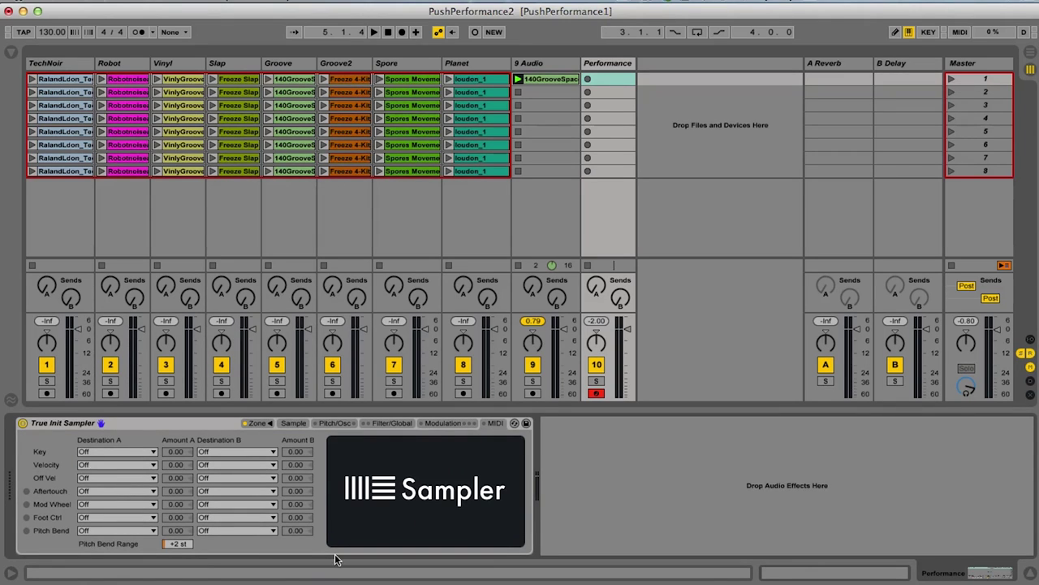
pyautogui.moveTo(177, 544); pyautogui.dragTo(177, 520)
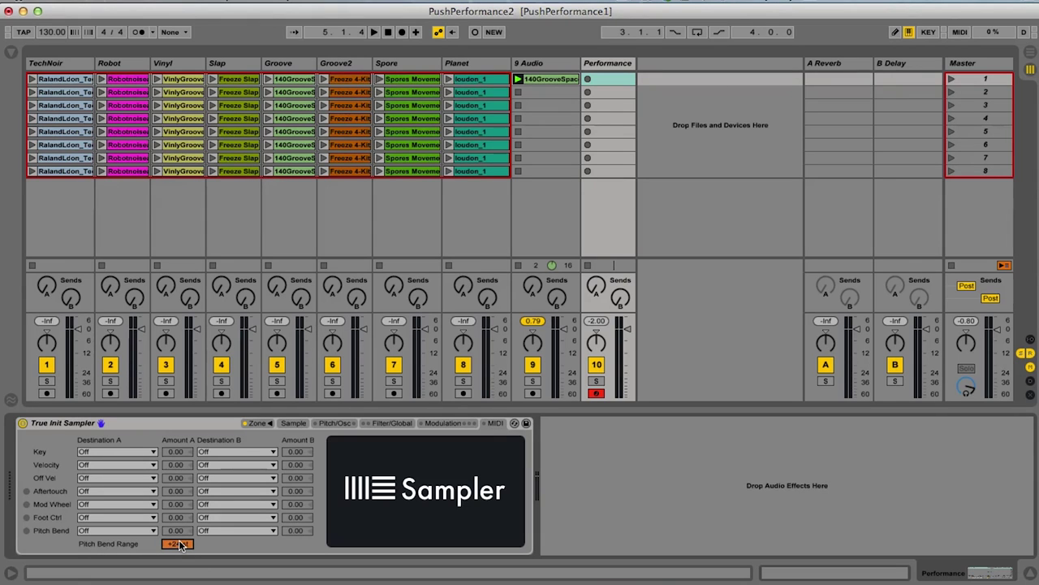